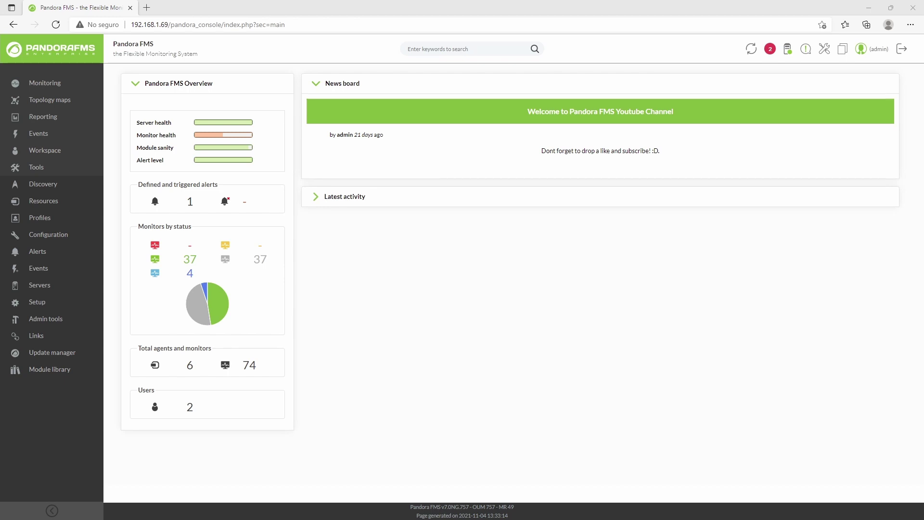
# - Switch to the terminal and open /etc/pandora/pandora_server.conf in vim on a cleared screen
pyautogui.hotkey('alt', 'Tab')
pyautogui.write('clear')
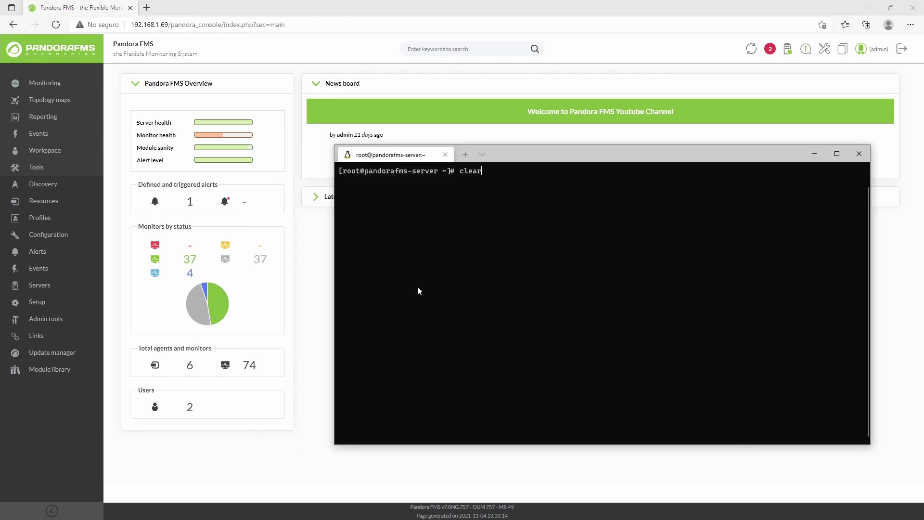
pyautogui.press('Return')
pyautogui.write('vim /etc/pandora/pandora_server.conf')
pyautogui.press('Return')
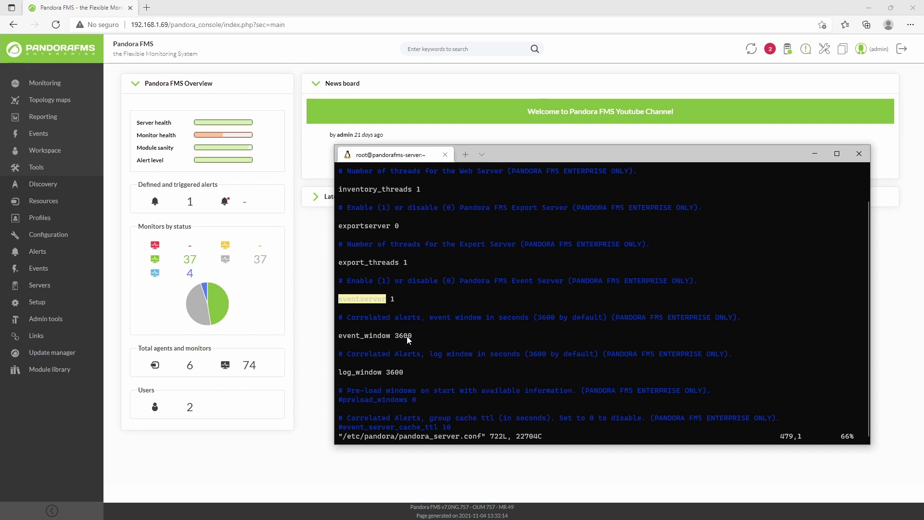
# - Check the event_window and log_window settings in the server configuration, and close the file to return to the Pandora FMS console
pyautogui.doubleClick(369, 337)
pyautogui.doubleClick(406, 337)
pyautogui.click(412, 336)
pyautogui.doubleClick(359, 373)
pyautogui.click(440, 370)
pyautogui.write(':wq')
pyautogui.press('Return')
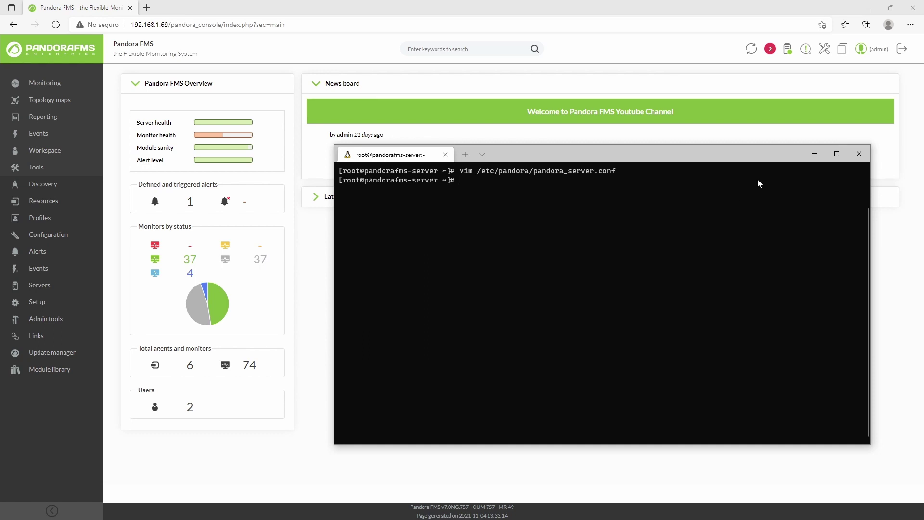
pyautogui.click(813, 154)
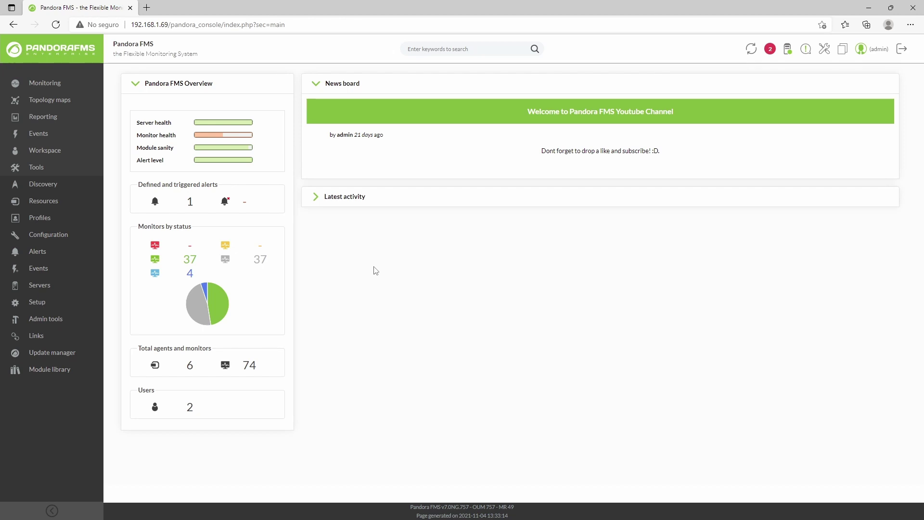
# - Create a correlated alert named prueba and continue to its conditions
pyautogui.moveTo(52, 259)
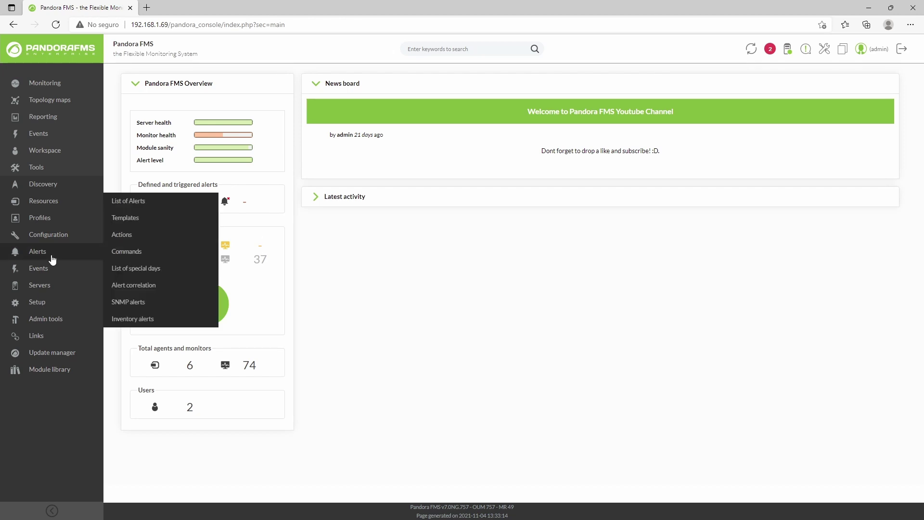
pyautogui.click(137, 286)
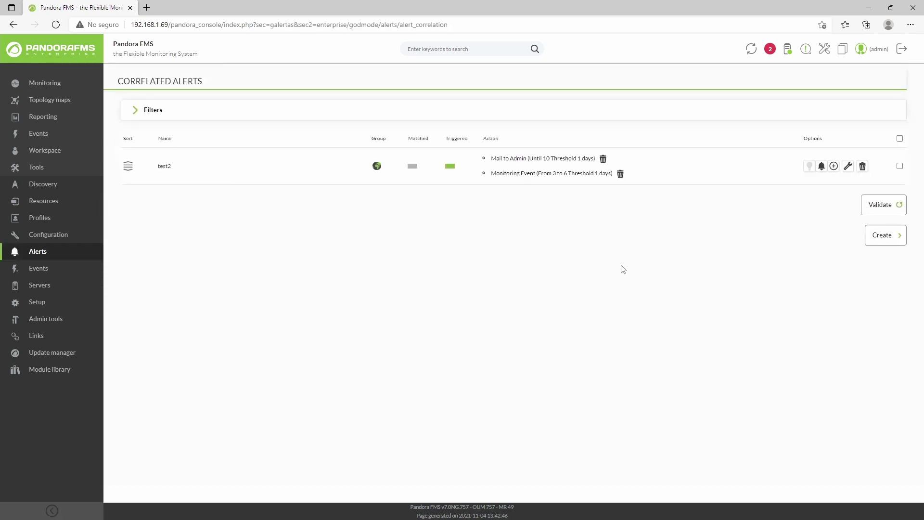
pyautogui.click(895, 243)
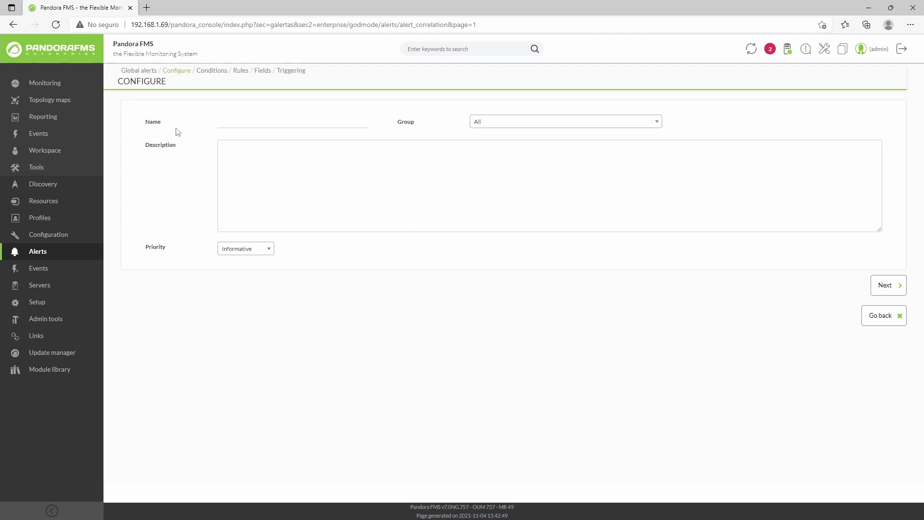
pyautogui.click(247, 124)
pyautogui.write('prueba')
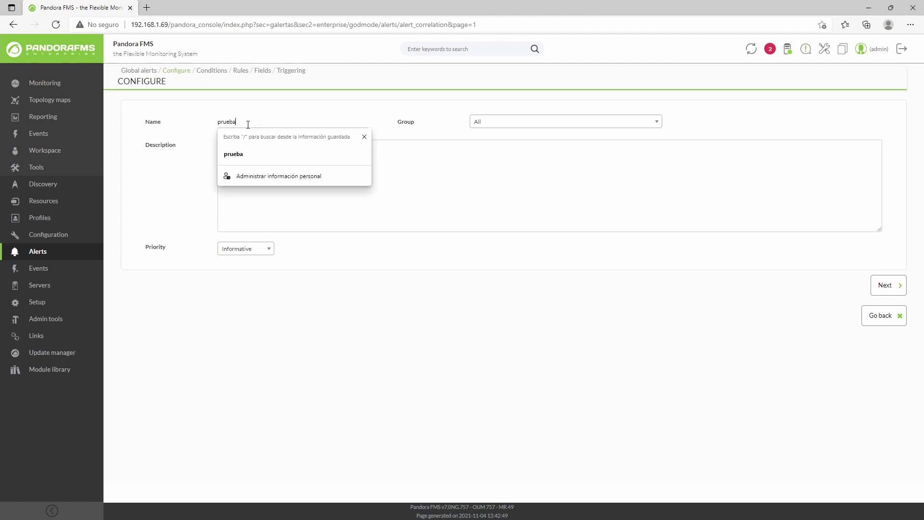
pyautogui.click(427, 123)
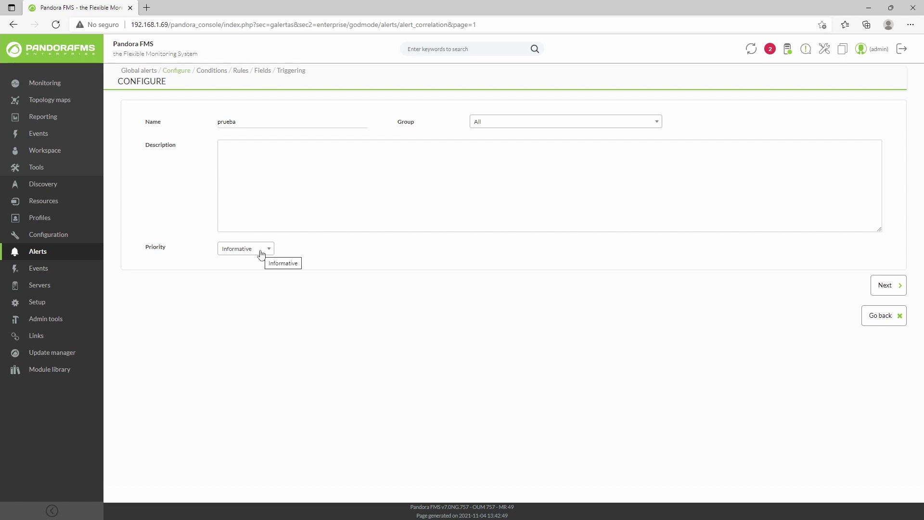
pyautogui.click(901, 289)
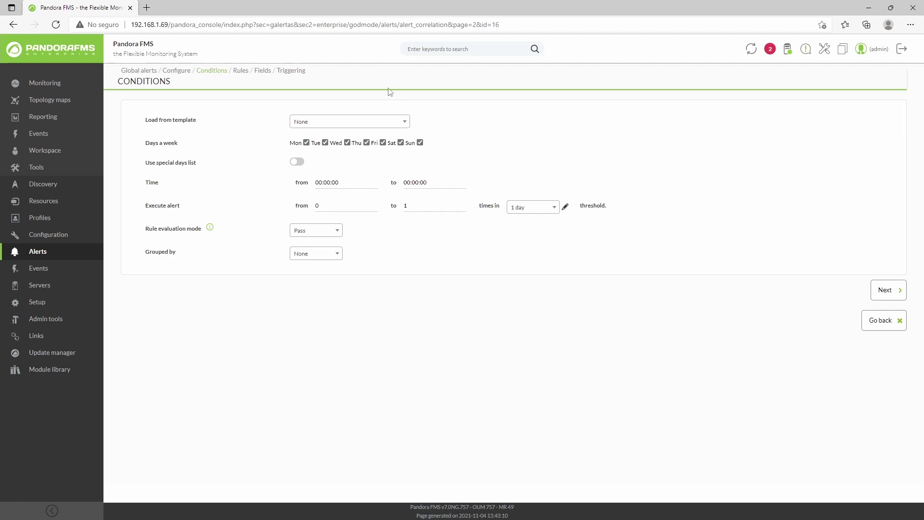
# - Set the alert to execute from 2 to 10 times within the threshold
pyautogui.click(384, 123)
pyautogui.click(383, 122)
pyautogui.hotkey('ctrl', 'a')
pyautogui.write('2')
pyautogui.click(439, 207)
pyautogui.click(530, 211)
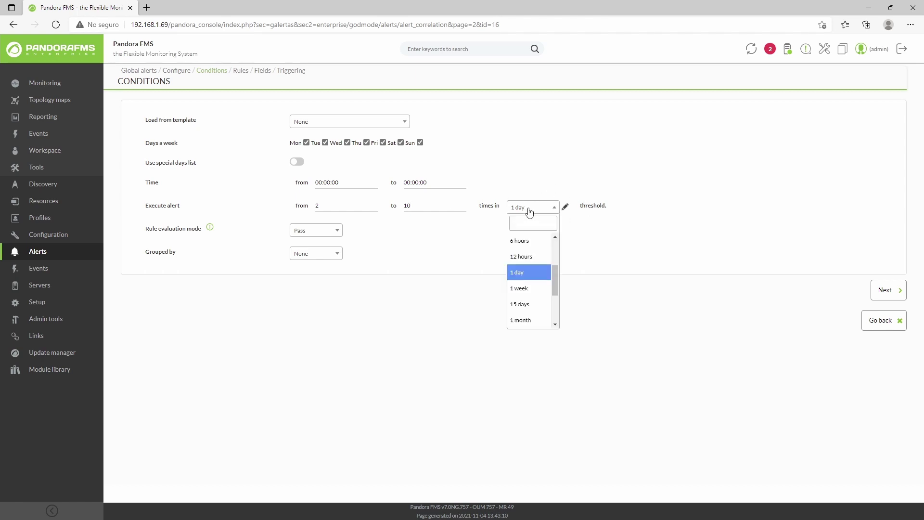
pyautogui.click(530, 211)
pyautogui.moveTo(344, 204); pyautogui.dragTo(248, 208)
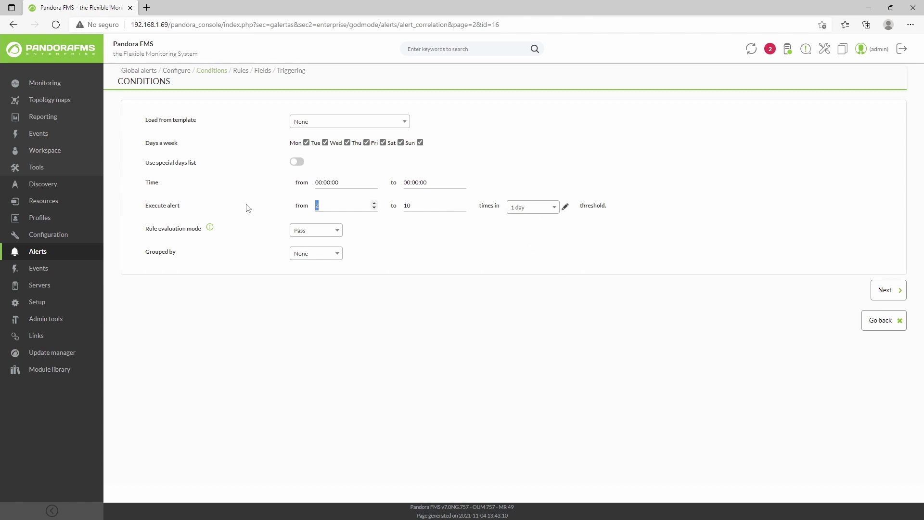
pyautogui.click(334, 204)
pyautogui.doubleClick(432, 205)
pyautogui.click(431, 205)
pyautogui.moveTo(431, 205); pyautogui.dragTo(374, 206)
pyautogui.click(413, 205)
pyautogui.click(413, 203)
# - Set the alert's rule evaluation mode to Drop
pyautogui.doubleClick(184, 229)
pyautogui.click(308, 232)
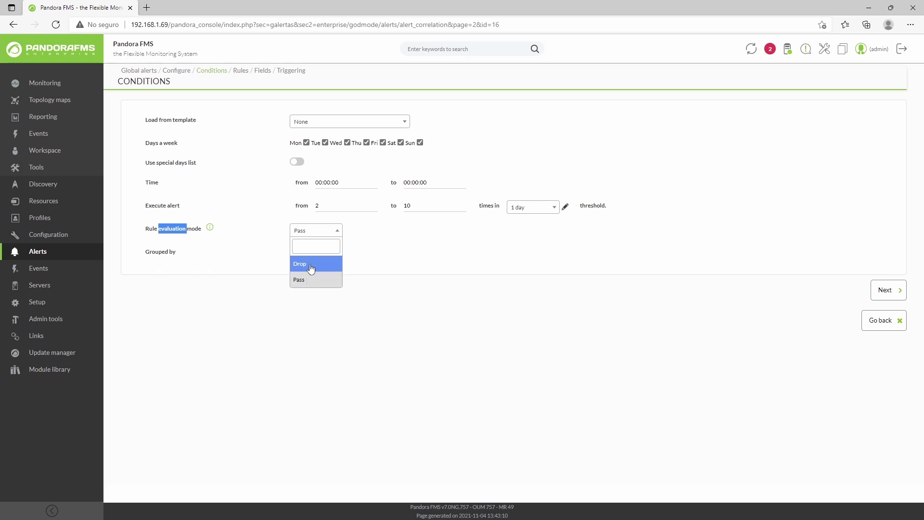
pyautogui.click(310, 268)
pyautogui.click(302, 235)
pyautogui.click(308, 238)
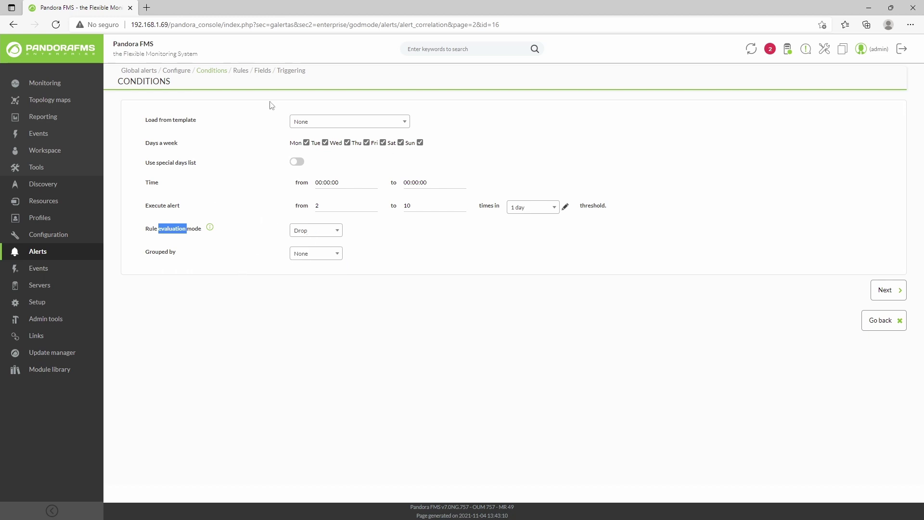
# - Group the alert by Module and continue to the rule definition
pyautogui.click(162, 249)
pyautogui.moveTo(178, 259); pyautogui.dragTo(155, 256)
pyautogui.click(161, 260)
pyautogui.click(310, 255)
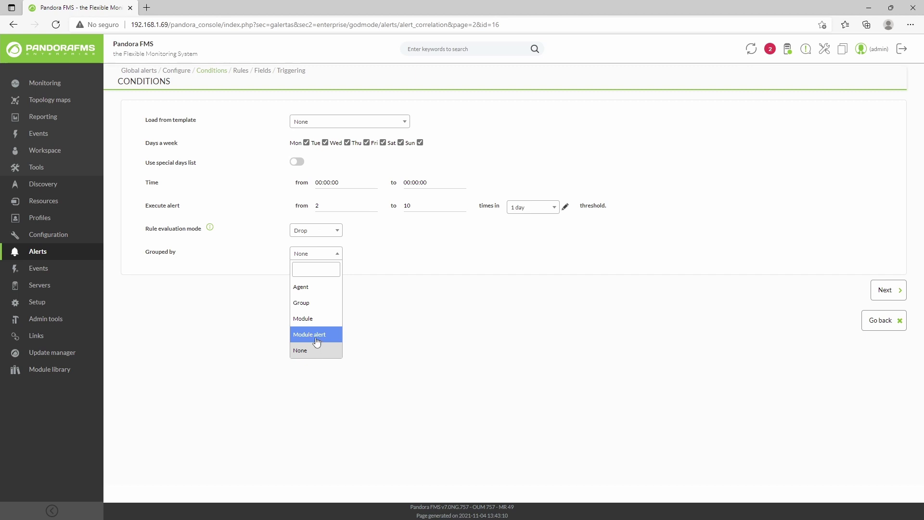
pyautogui.click(315, 325)
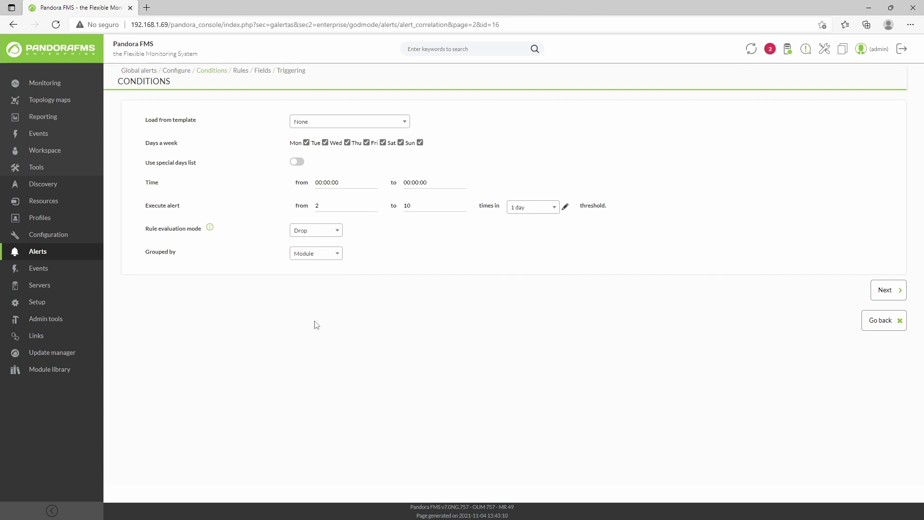
pyautogui.moveTo(349, 209); pyautogui.dragTo(114, 216)
pyautogui.click(900, 293)
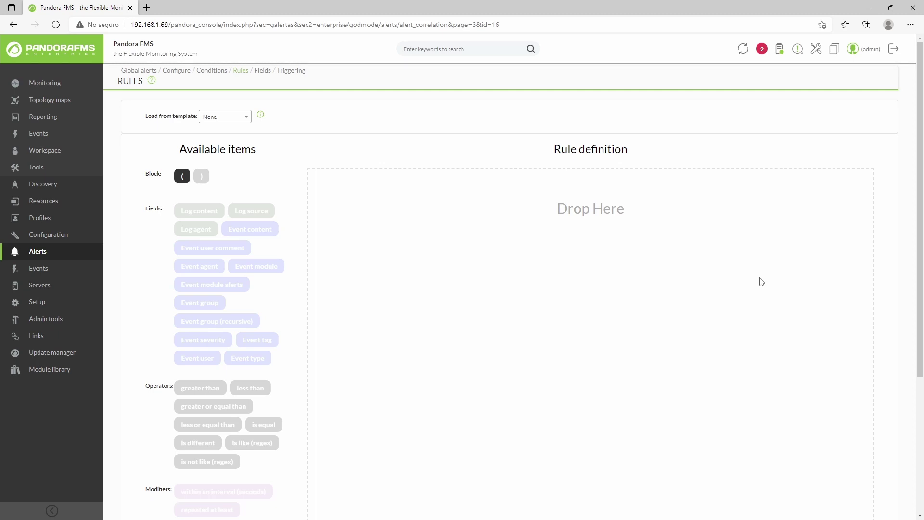
# - Start the rule with an opening parenthesis block followed by the Event severity field
pyautogui.click(230, 117)
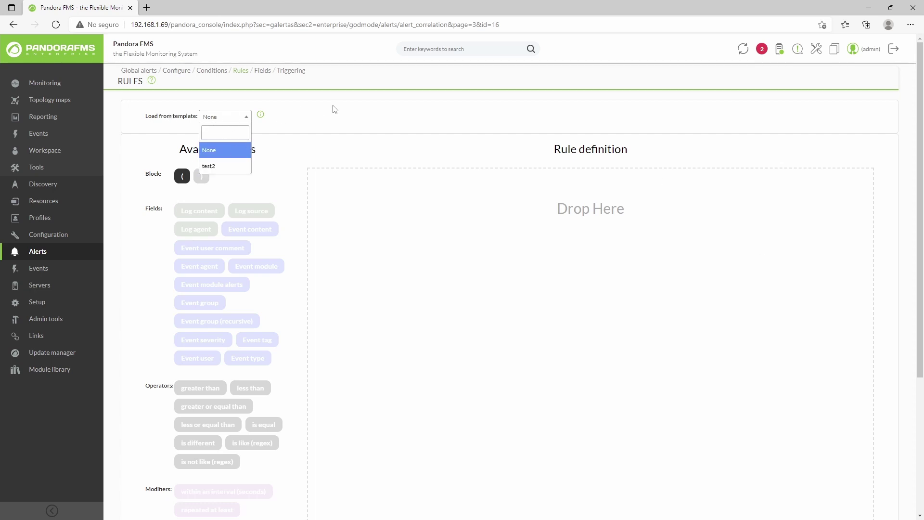
pyautogui.click(314, 110)
pyautogui.scroll(-2, 284, 161)
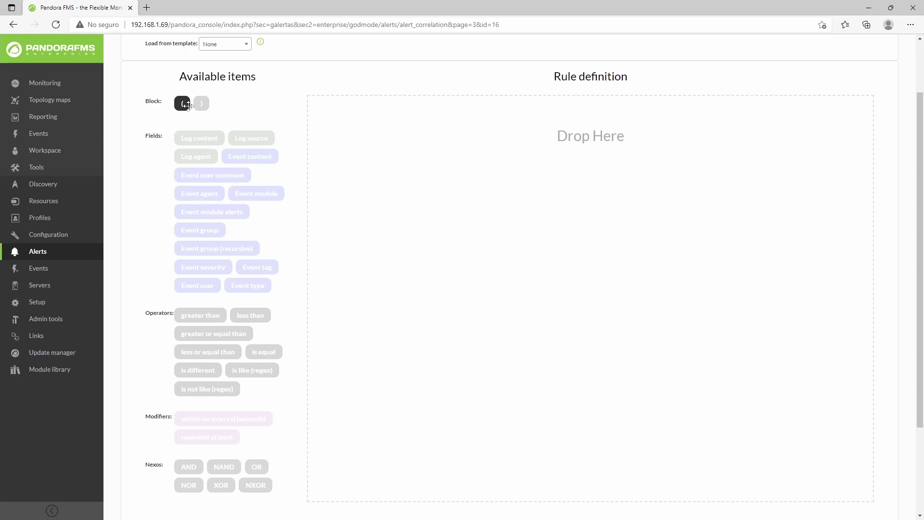
pyautogui.moveTo(188, 105); pyautogui.dragTo(332, 121)
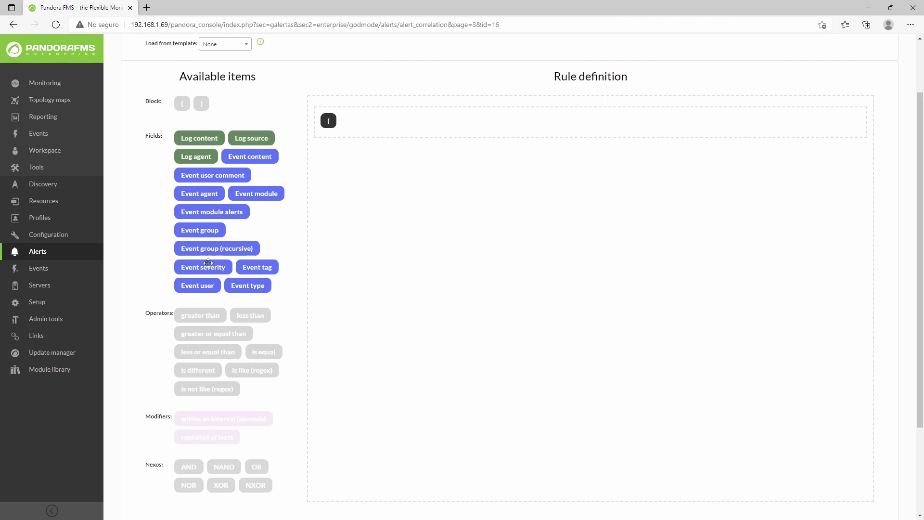
pyautogui.moveTo(207, 267); pyautogui.dragTo(374, 144)
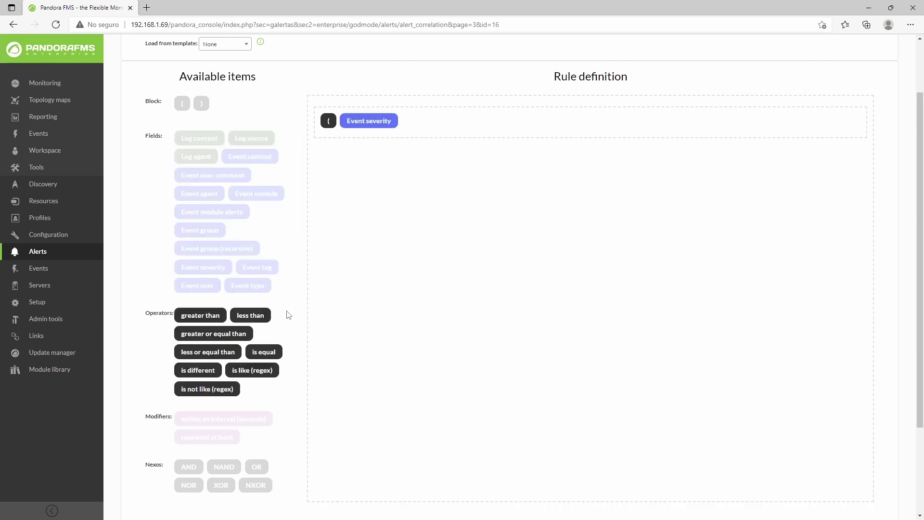
# - Complete the event severity condition with the "is equal" operator and the value Warning
pyautogui.moveTo(274, 351); pyautogui.dragTo(415, 129)
pyautogui.doubleClick(489, 121)
pyautogui.click(489, 122)
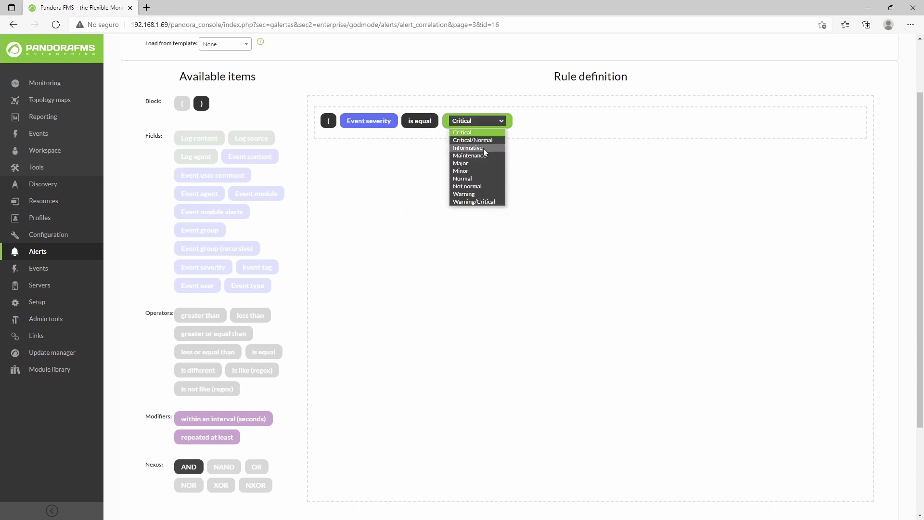
pyautogui.click(476, 198)
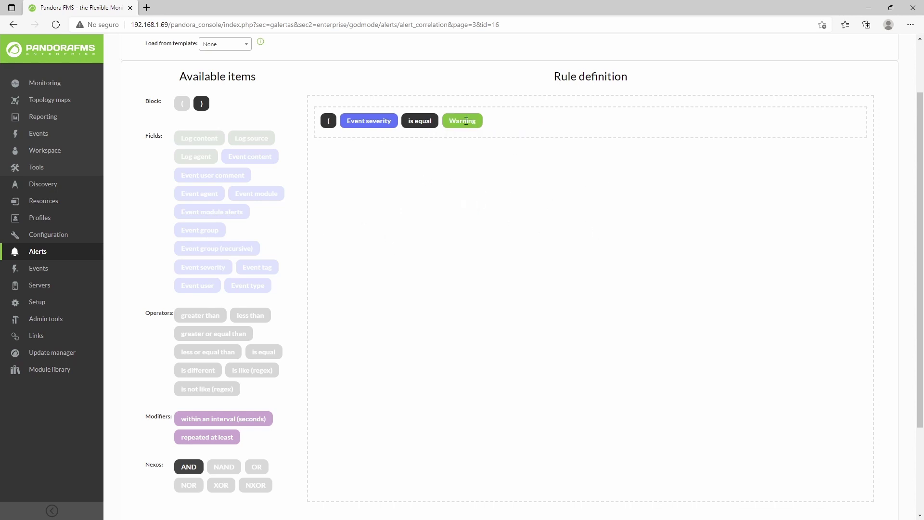
pyautogui.doubleClick(465, 121)
pyautogui.click(486, 121)
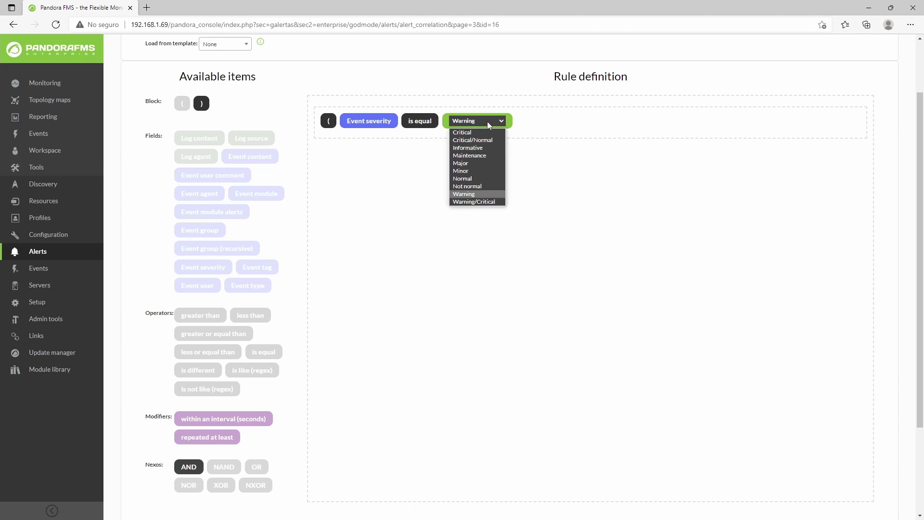
pyautogui.click(471, 194)
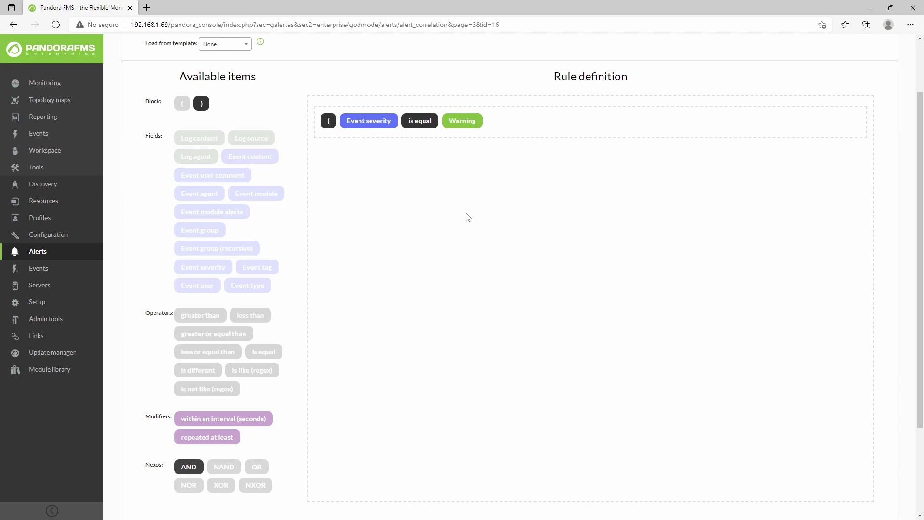
# - Add an AND connector and the Event agent field to the condition, and remove both items again
pyautogui.scroll(-3, 461, 256)
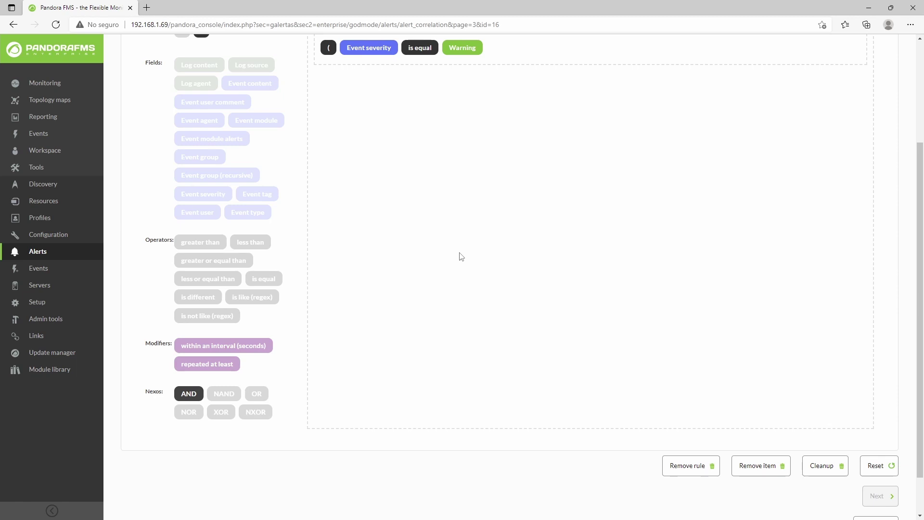
pyautogui.scroll(3, 456, 235)
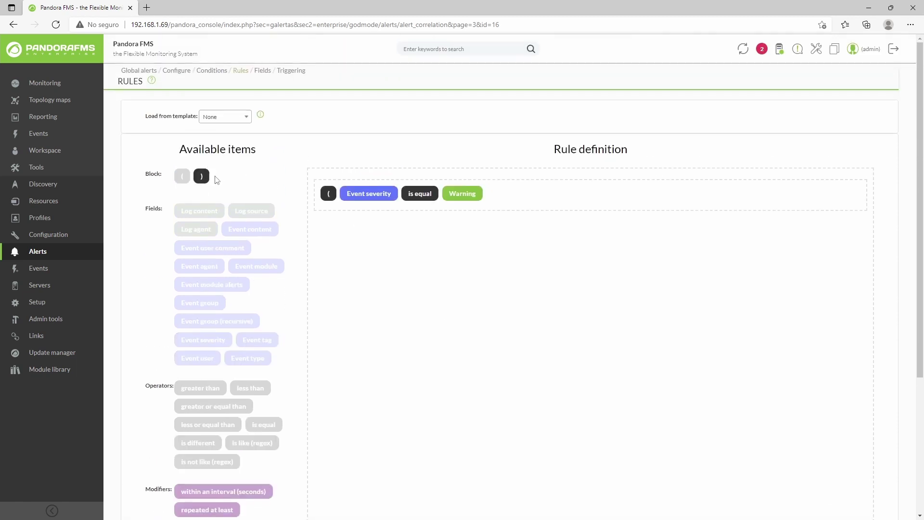
pyautogui.scroll(-3, 226, 187)
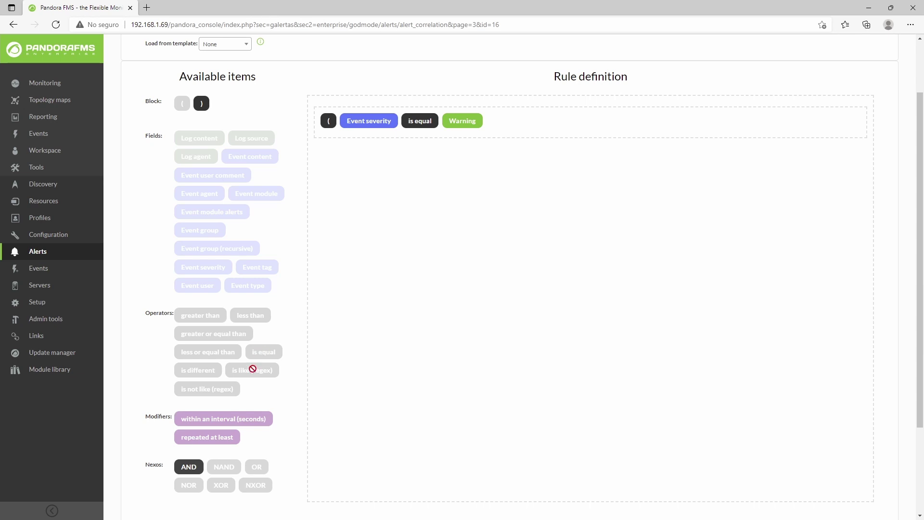
pyautogui.moveTo(188, 465); pyautogui.dragTo(473, 218)
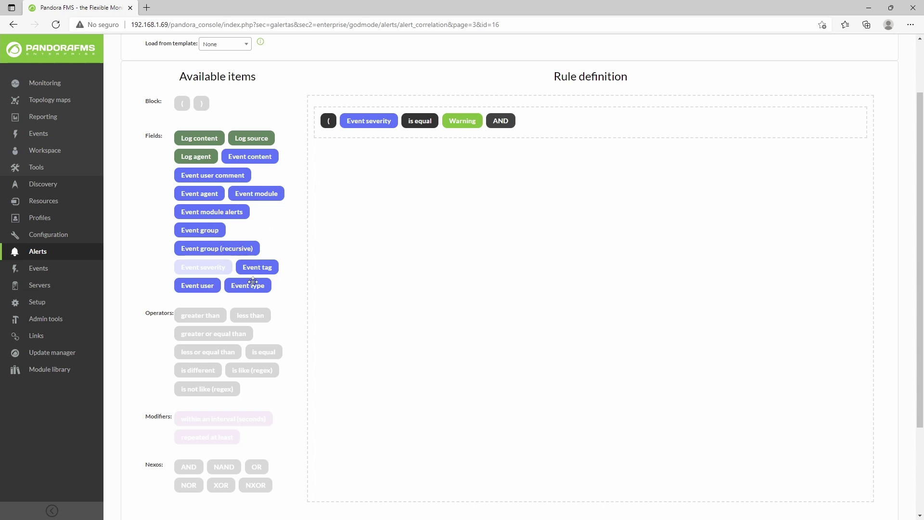
pyautogui.moveTo(211, 193); pyautogui.dragTo(560, 134)
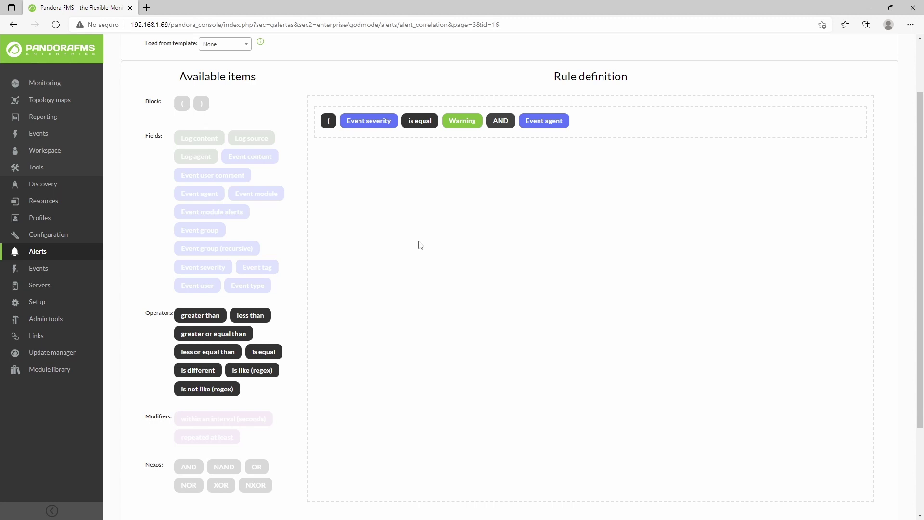
pyautogui.scroll(-3, 467, 295)
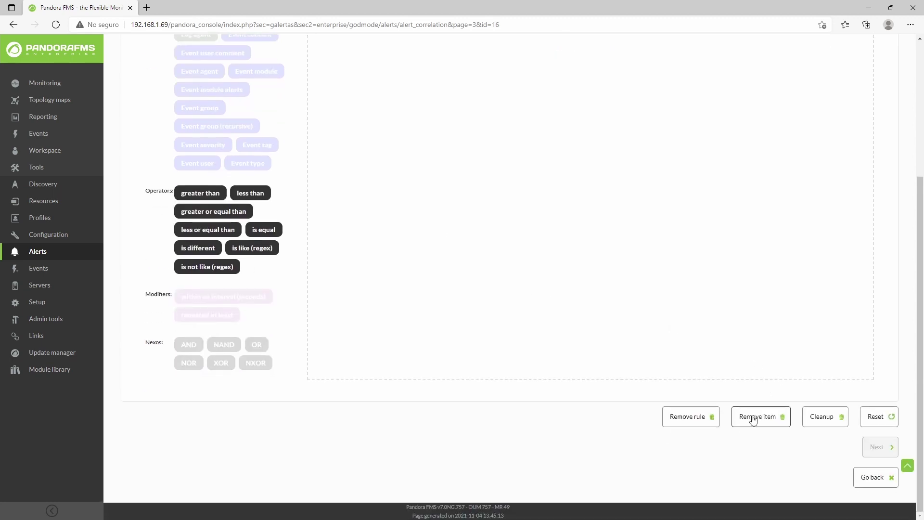
pyautogui.click(753, 417)
# - Close the severity condition with a closing parenthesis and add an AND connector on a new rule line
pyautogui.scroll(3, 420, 294)
pyautogui.moveTo(202, 179); pyautogui.dragTo(505, 199)
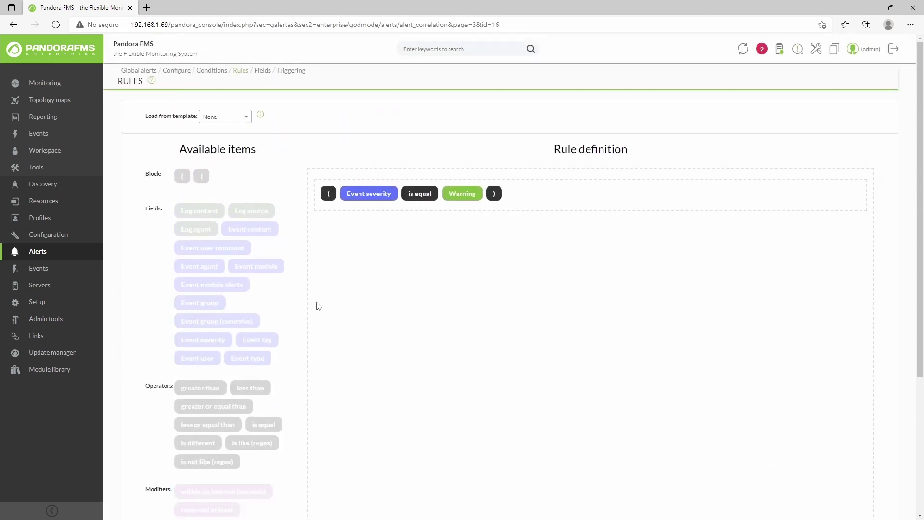
pyautogui.scroll(-3, 315, 305)
pyautogui.moveTo(189, 394); pyautogui.dragTo(344, 186)
pyautogui.scroll(2, 366, 231)
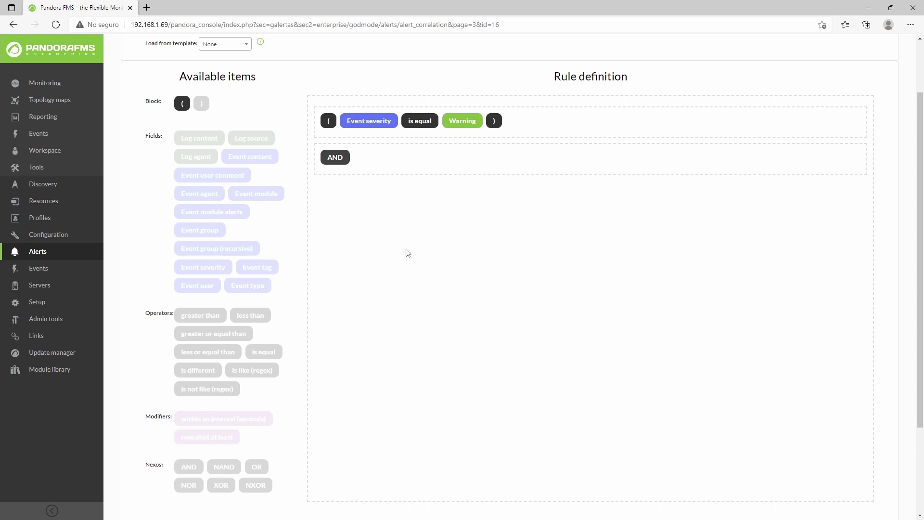
pyautogui.scroll(-3, 406, 251)
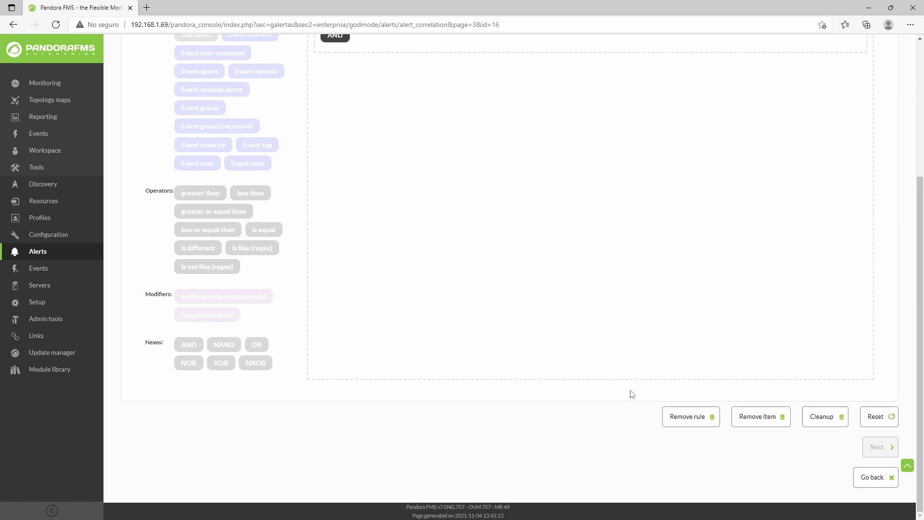
pyautogui.click(701, 418)
pyautogui.scroll(-1, 701, 422)
pyautogui.scroll(2, 750, 399)
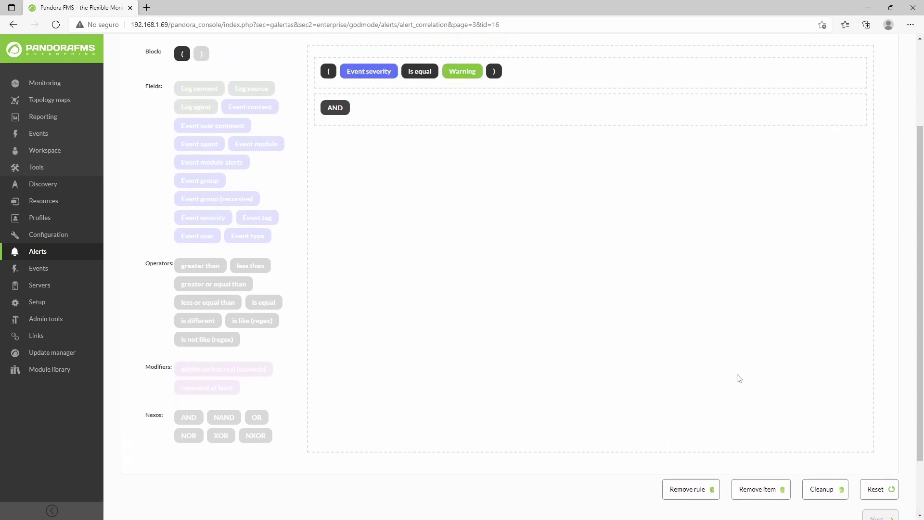
# - Remove the trailing AND connector from the rule definition
pyautogui.click(771, 490)
pyautogui.scroll(-2, 864, 385)
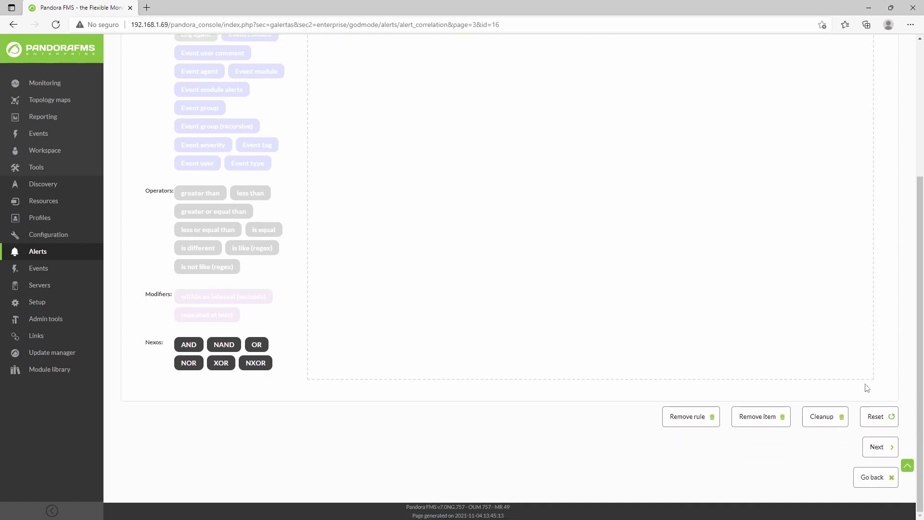
# - Review the rule definition together with the available items and the rule editing options beneath it
pyautogui.scroll(5, 507, 268)
pyautogui.scroll(-5, 507, 269)
pyautogui.scroll(2, 698, 320)
pyautogui.scroll(-2, 741, 331)
pyautogui.scroll(3, 689, 336)
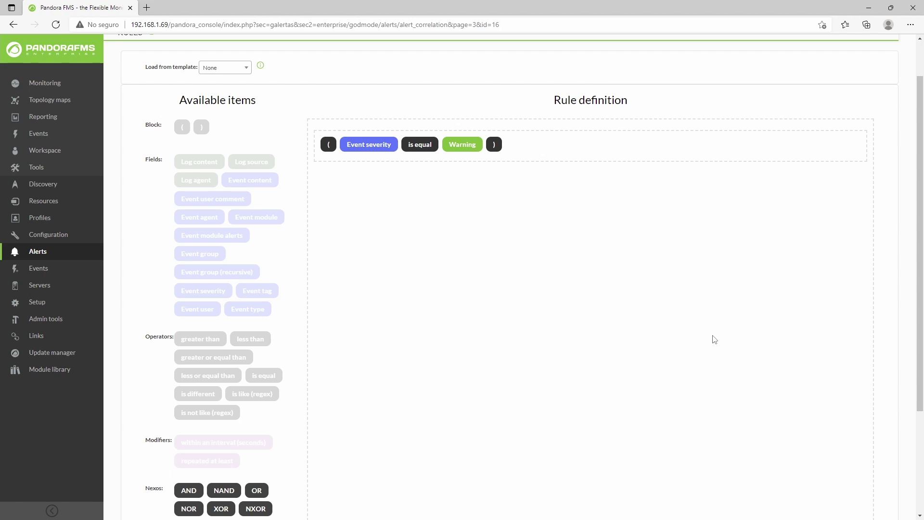
pyautogui.scroll(-3, 713, 339)
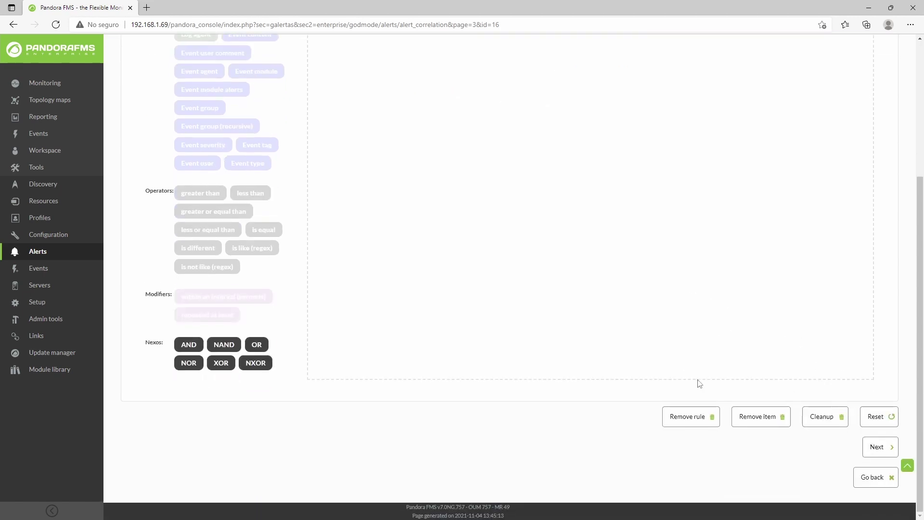
pyautogui.scroll(3, 699, 384)
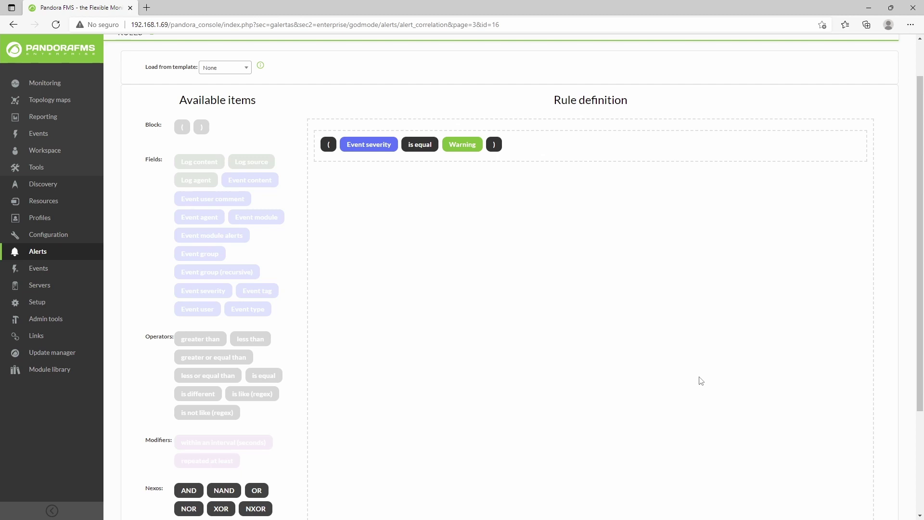
pyautogui.scroll(-3, 560, 277)
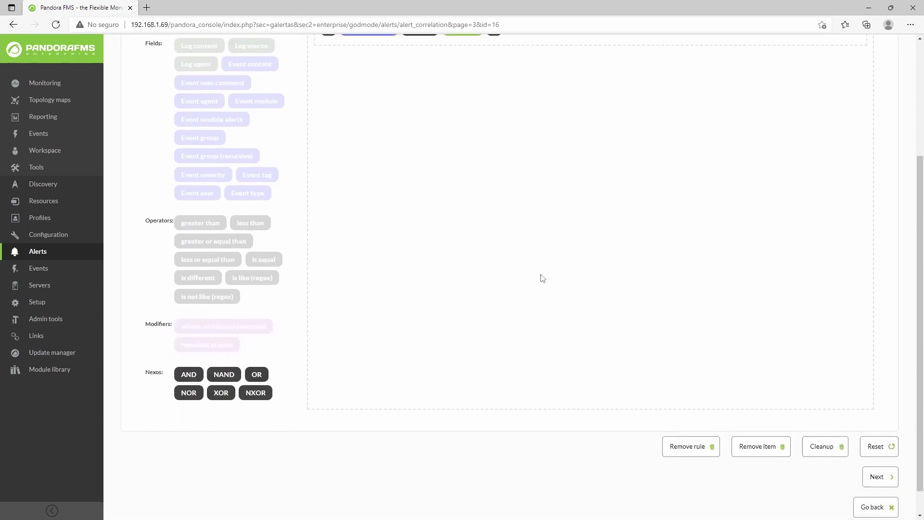
pyautogui.scroll(3, 529, 293)
pyautogui.scroll(-2, 541, 324)
pyautogui.scroll(-2, 779, 413)
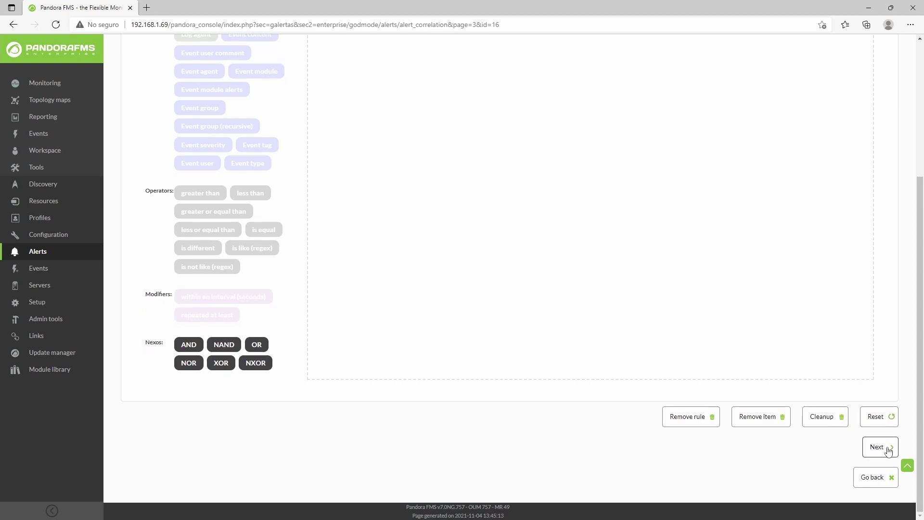
# - Save the correlation rule and continue past the empty alert fields to the triggering settings
pyautogui.click(888, 450)
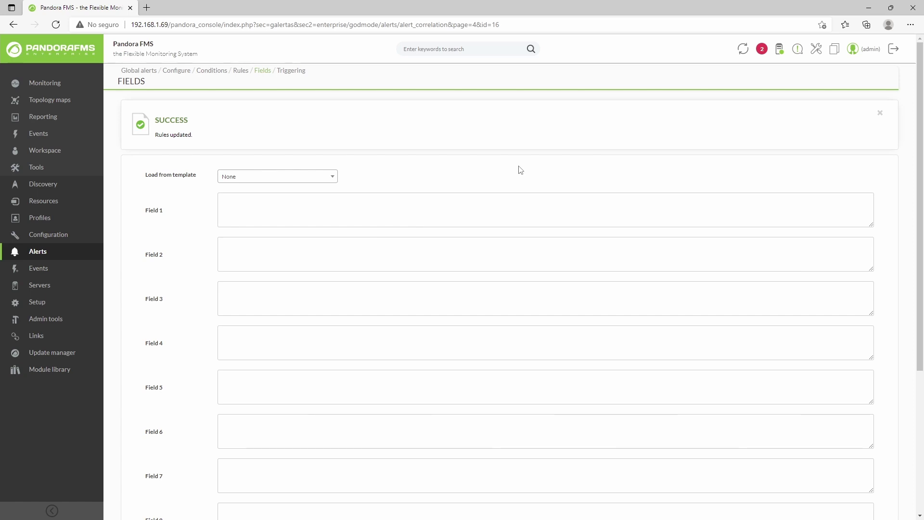
pyautogui.scroll(-5, 567, 219)
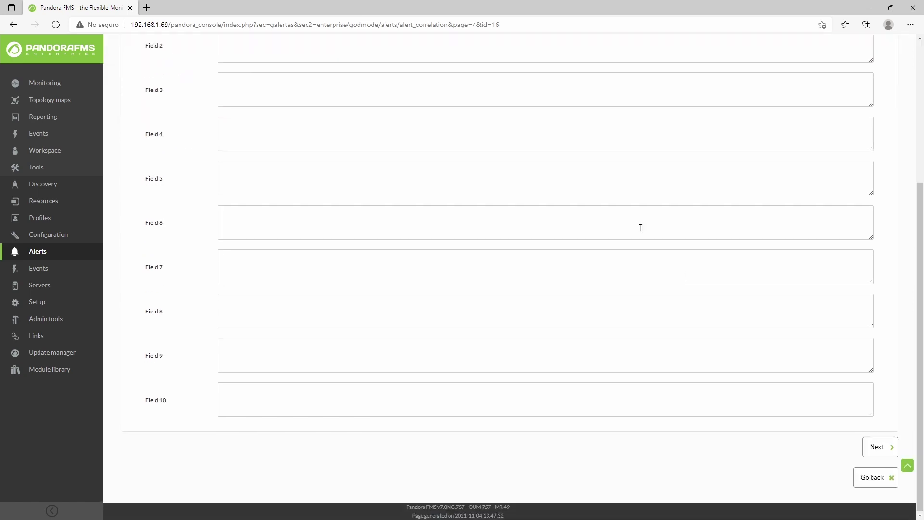
pyautogui.click(876, 447)
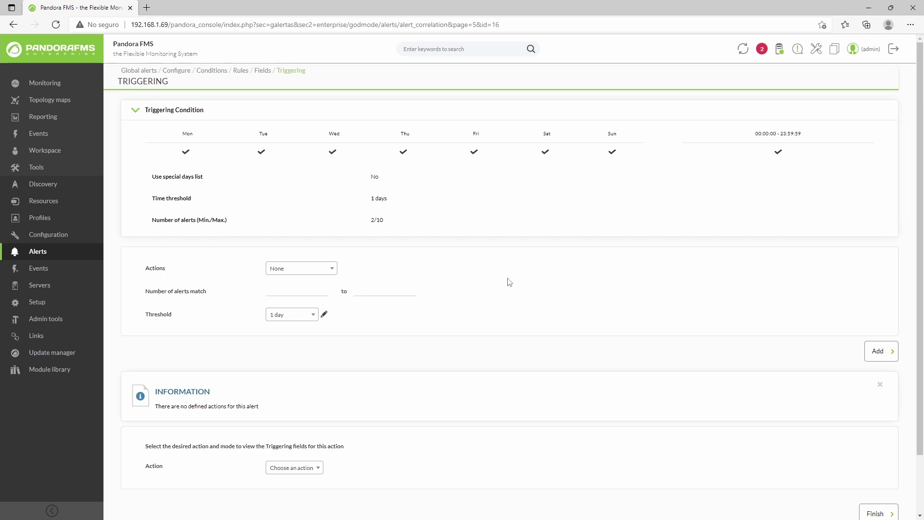
pyautogui.click(316, 274)
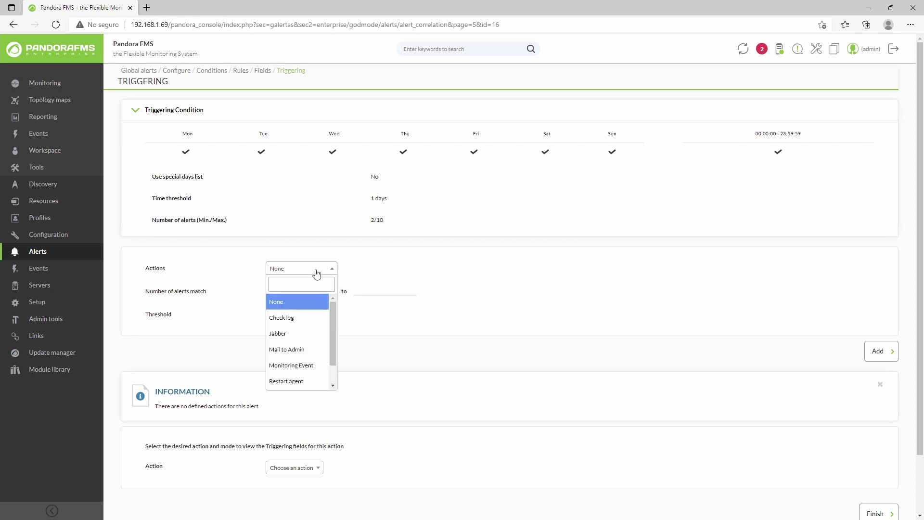
pyautogui.scroll(-3, 299, 332)
pyautogui.click(307, 341)
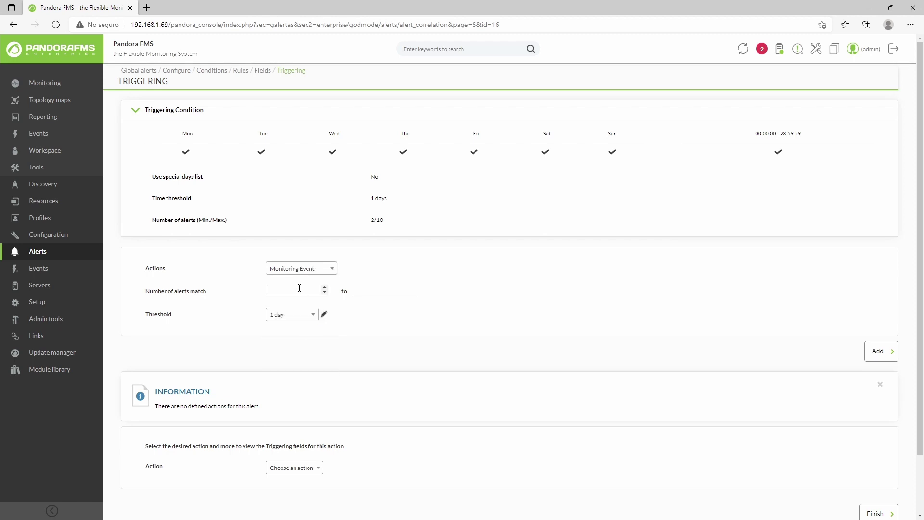
pyautogui.click(299, 288)
# - Add the Mail to Admin action to the alert for a number of alerts match from 7 to 9
pyautogui.click(301, 268)
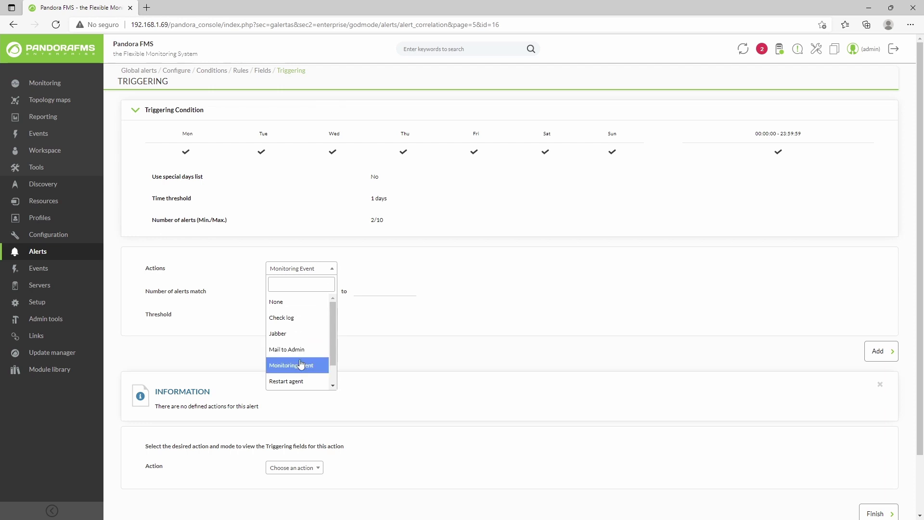
pyautogui.click(303, 354)
pyautogui.click(300, 291)
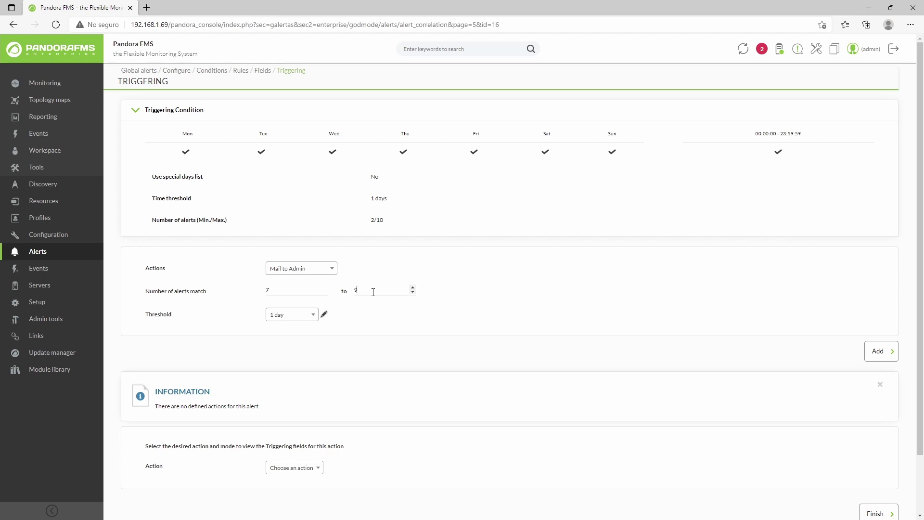
pyautogui.click(313, 268)
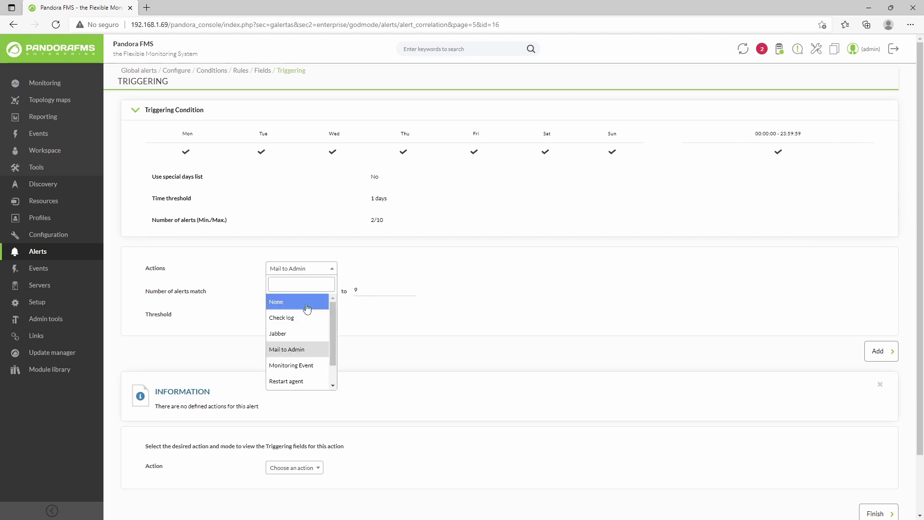
pyautogui.click(447, 279)
pyautogui.click(311, 267)
pyautogui.click(311, 268)
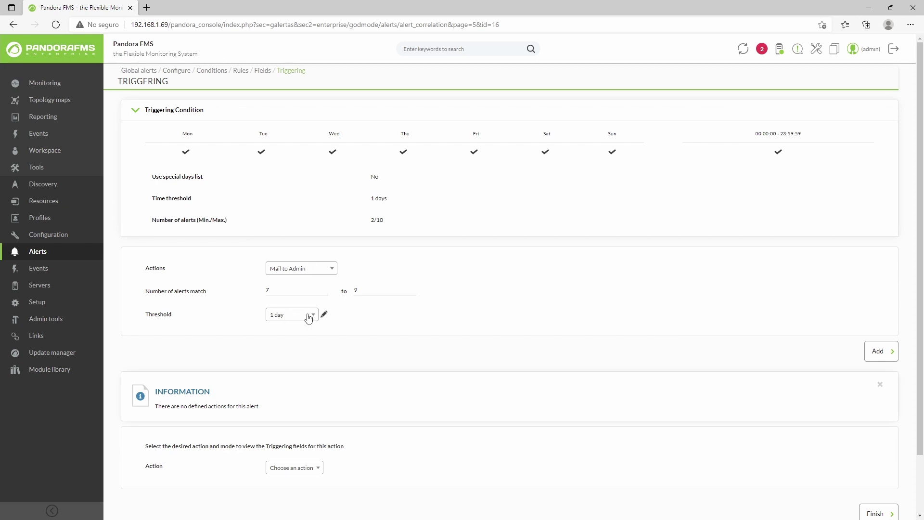
pyautogui.click(877, 351)
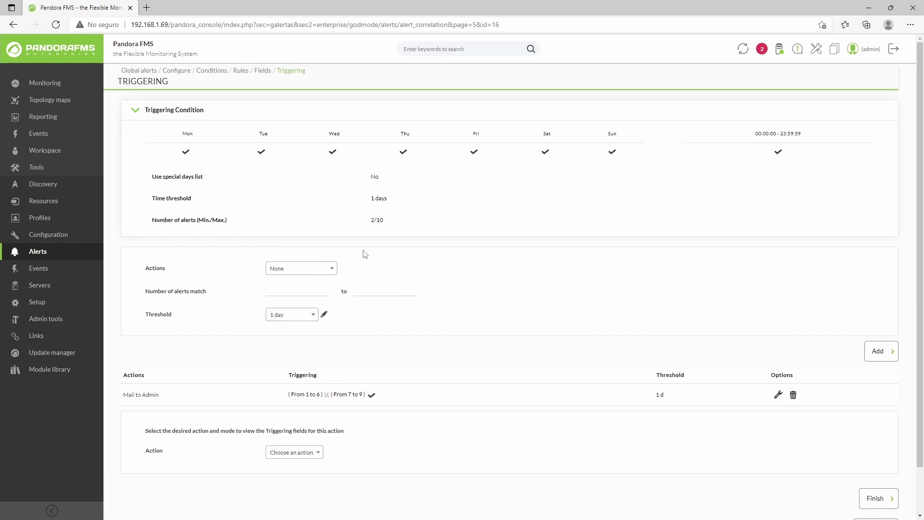
# - Add the Monitoring Event action to the alert for a number of alerts match from 3 to 6
pyautogui.click(302, 268)
pyautogui.click(311, 317)
pyautogui.click(302, 287)
pyautogui.click(887, 354)
pyautogui.scroll(-2, 415, 363)
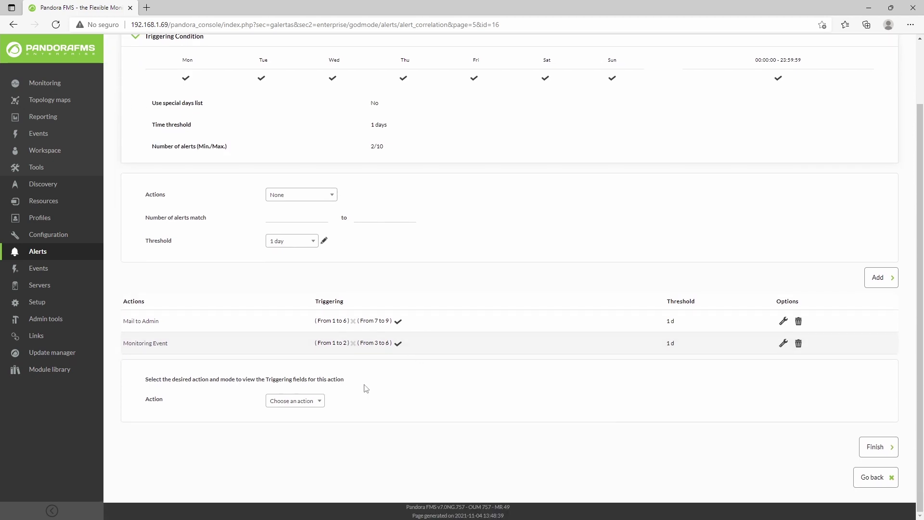
# - Review the triggering fields of the Monitoring Event action and finish the alert setup
pyautogui.click(301, 400)
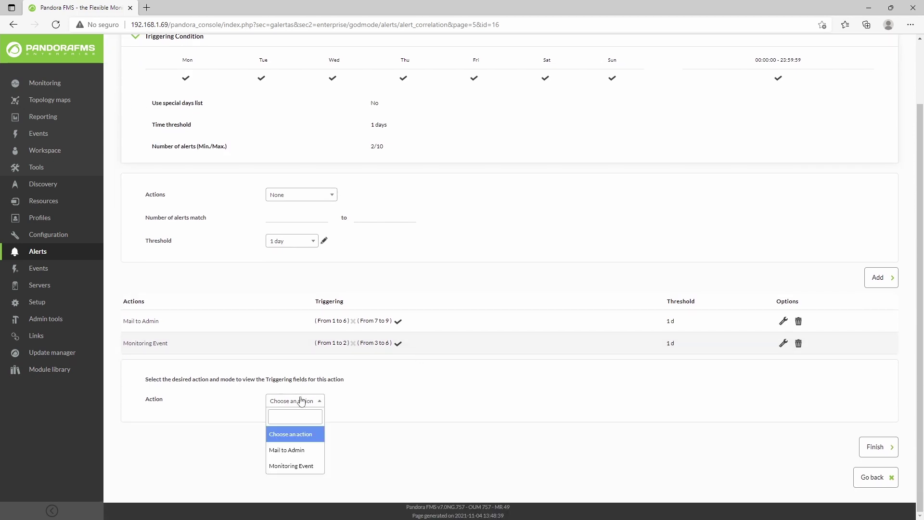
pyautogui.click(299, 465)
pyautogui.scroll(-5, 366, 428)
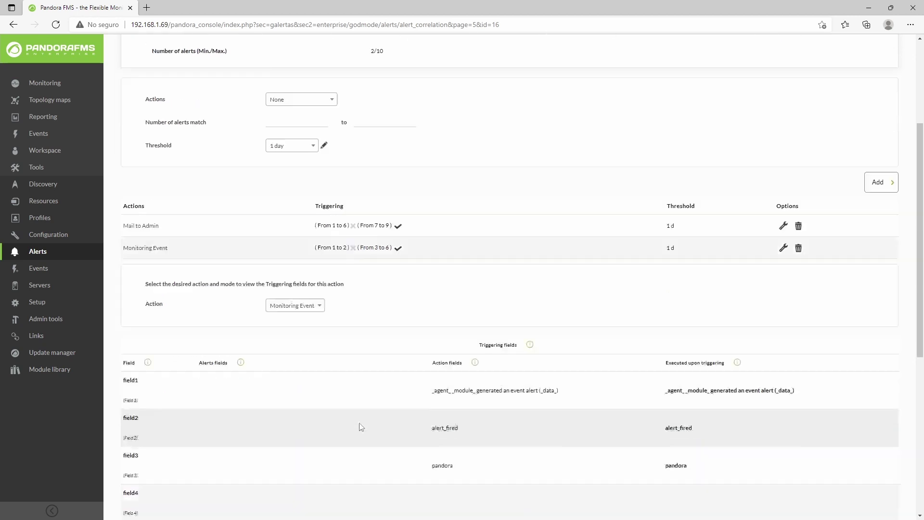
pyautogui.scroll(-3, 384, 437)
pyautogui.scroll(3, 383, 438)
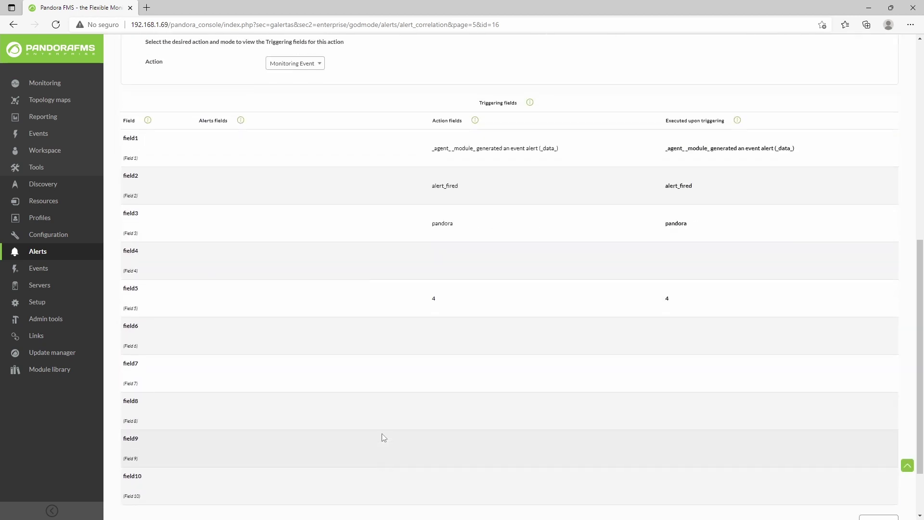
pyautogui.scroll(-4, 386, 437)
pyautogui.click(875, 447)
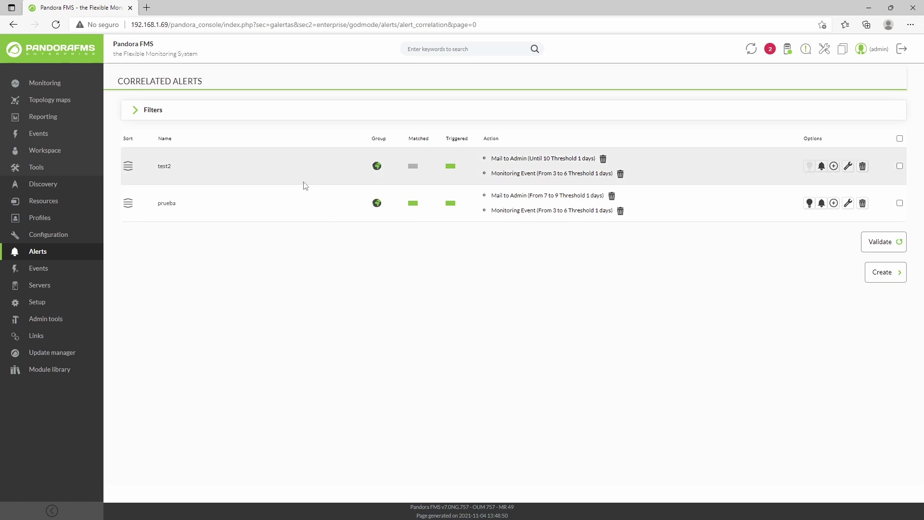
# - Examine the group and free search filters of the correlated alerts list, and collapse them again
pyautogui.click(153, 110)
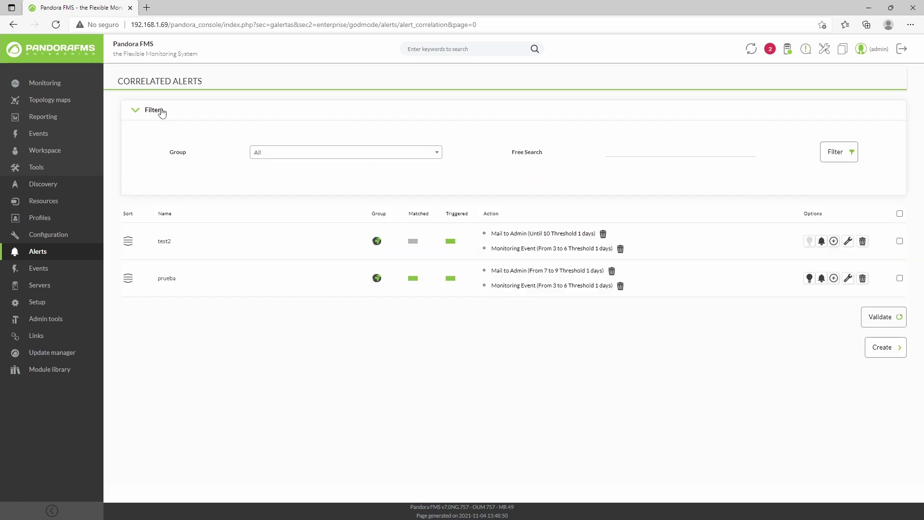
pyautogui.click(270, 155)
pyautogui.click(315, 152)
pyautogui.click(645, 153)
pyautogui.click(171, 113)
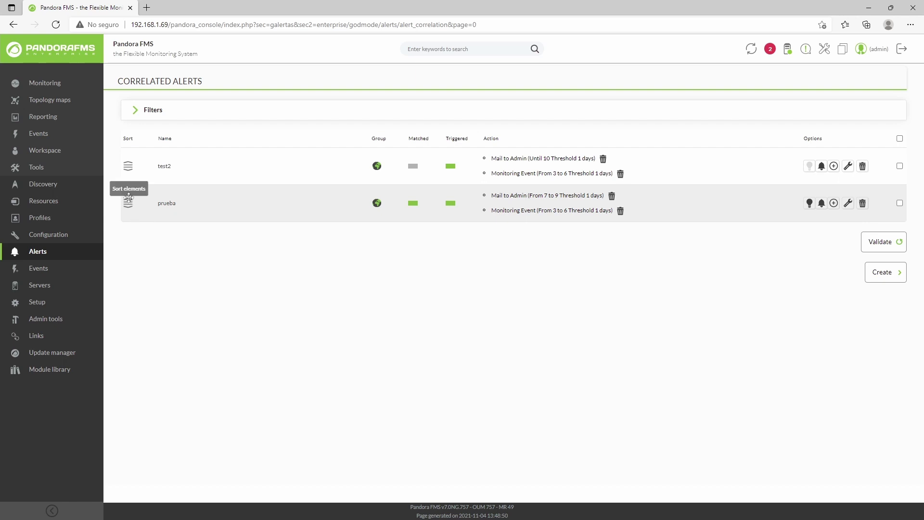
# - Move the prueba alert above test2 in the list, and open its configuration before returning to the alert list
pyautogui.moveTo(132, 201); pyautogui.dragTo(134, 162)
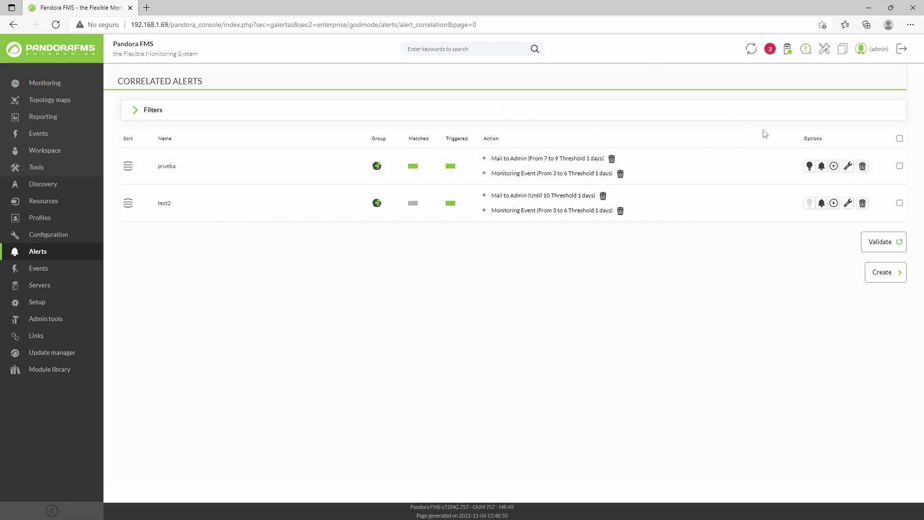
pyautogui.click(847, 166)
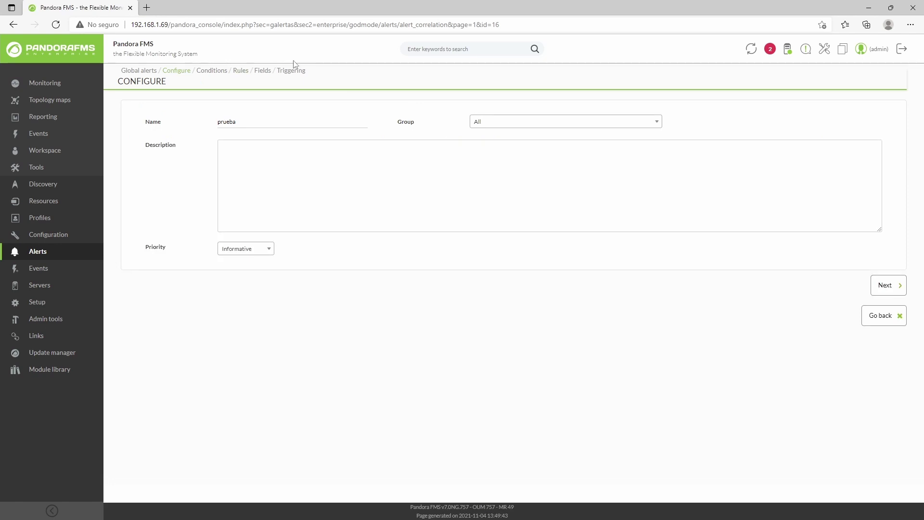
pyautogui.click(139, 70)
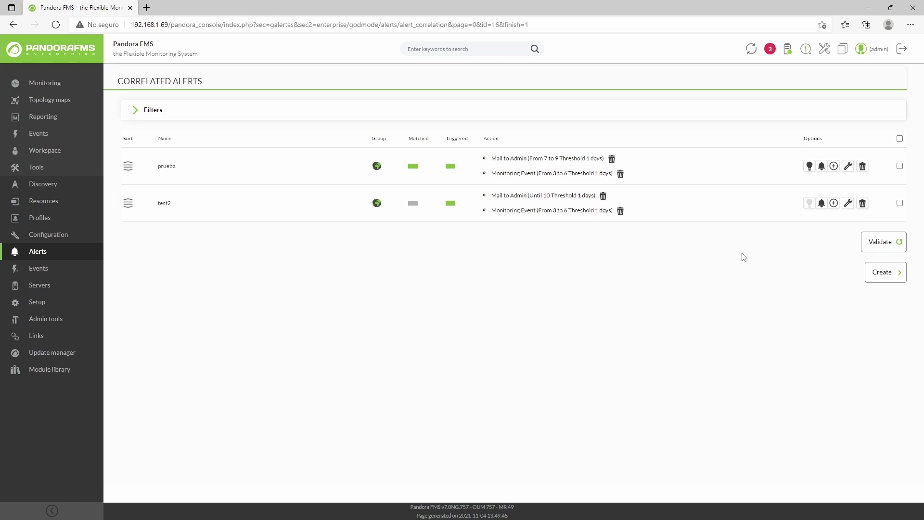
# - Select all correlated alerts in the list and validate them
pyautogui.click(899, 166)
pyautogui.click(899, 138)
pyautogui.click(888, 242)
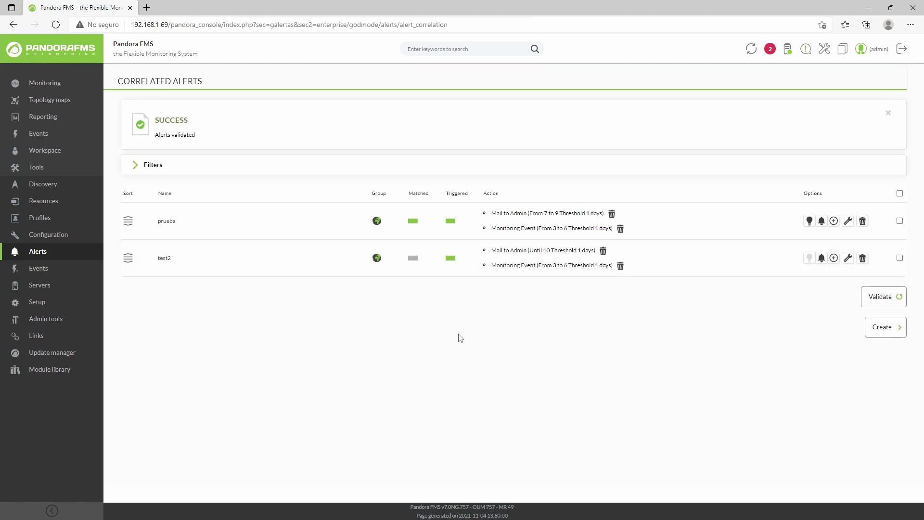